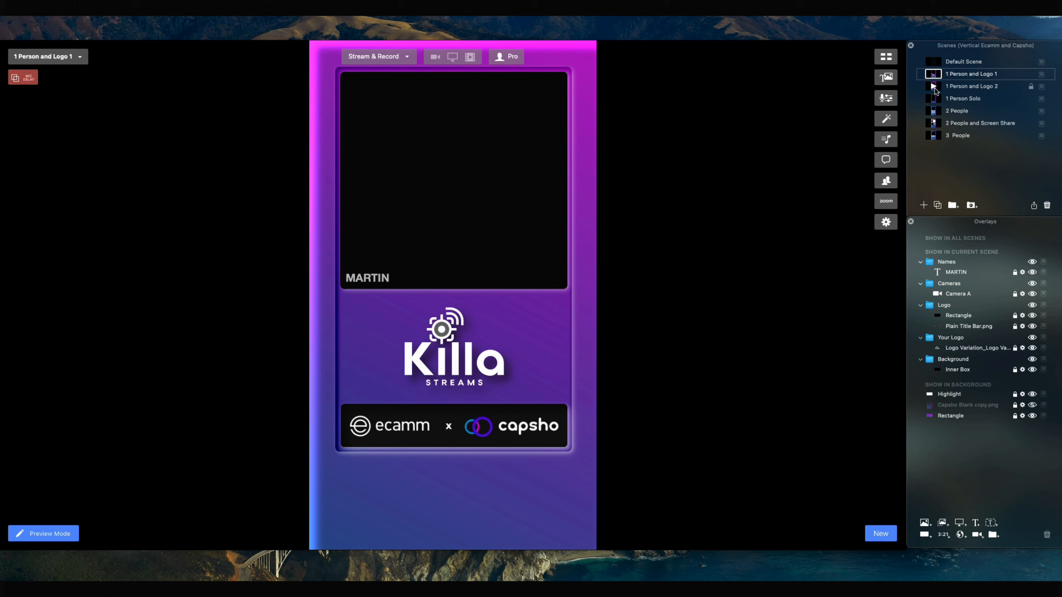
# Preview the 1 Person and Logo 2, 1 Person Solo, 2 People, 2 People and Screen Share, and 3 People scenes
pyautogui.click(935, 88)
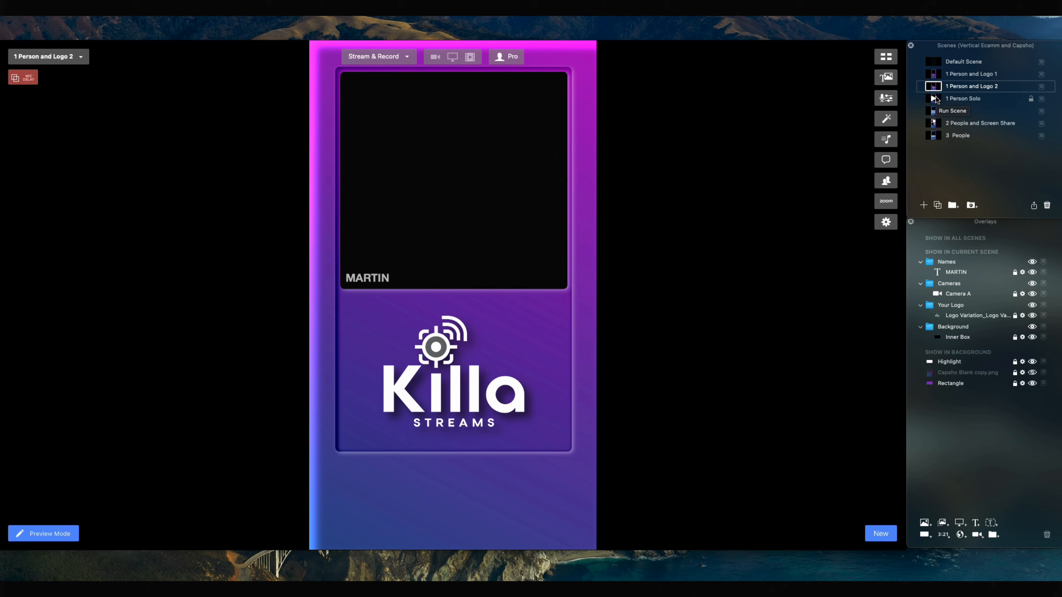
pyautogui.click(935, 99)
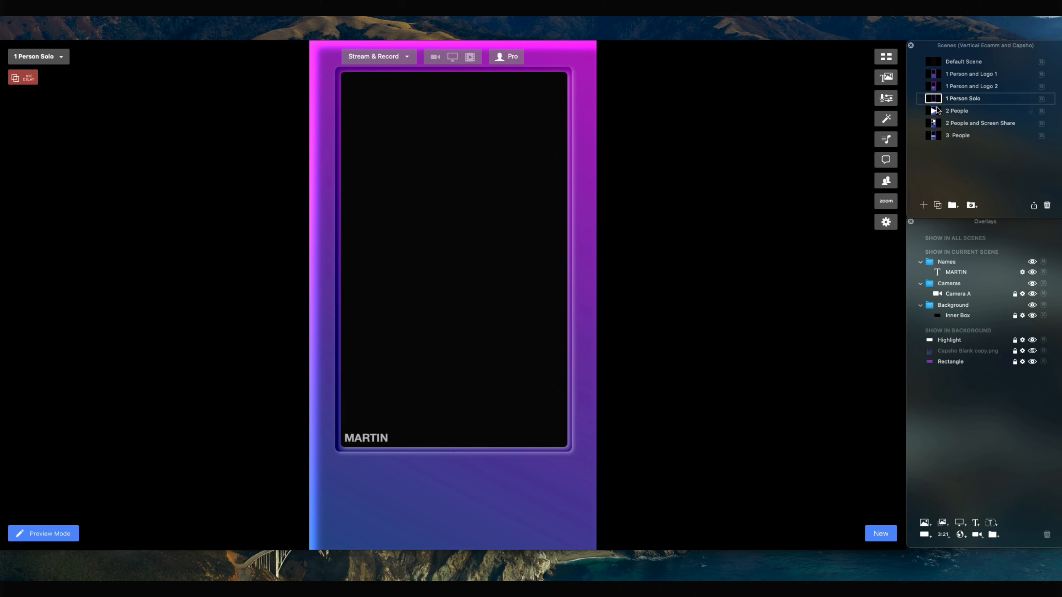
pyautogui.click(935, 111)
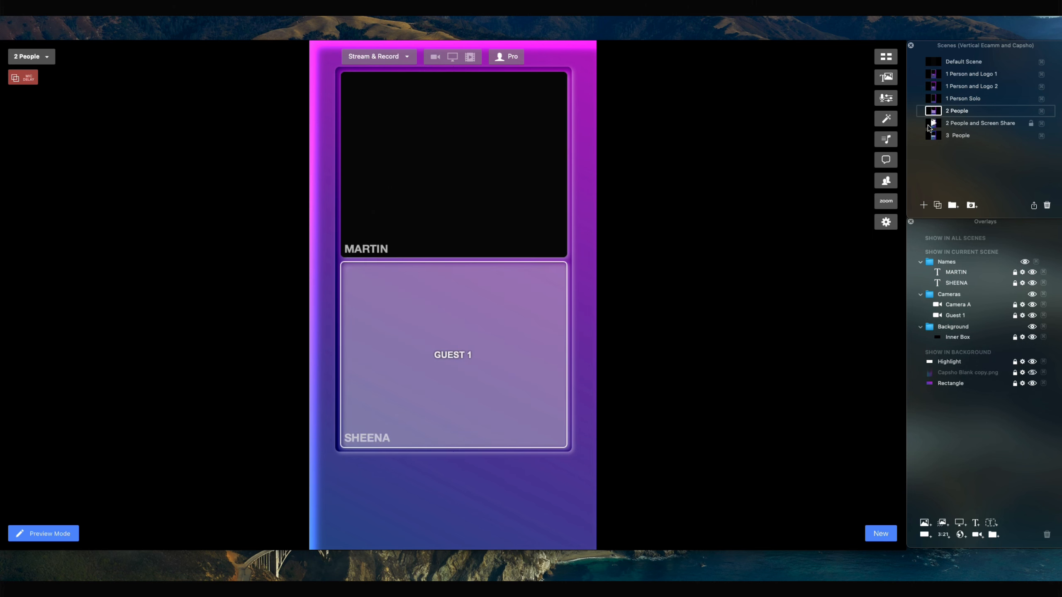
pyautogui.click(935, 123)
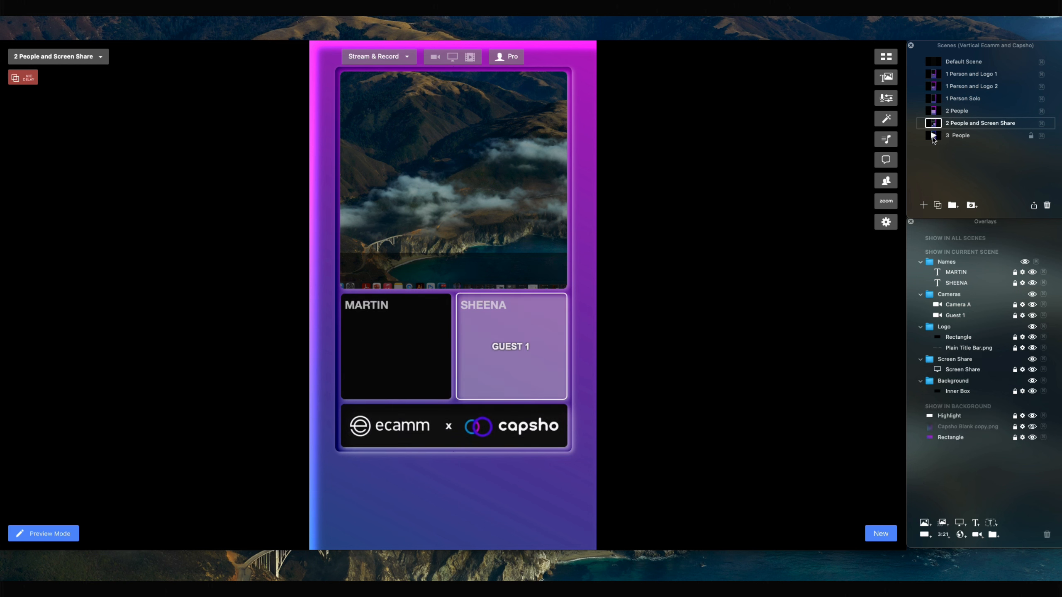
pyautogui.click(934, 138)
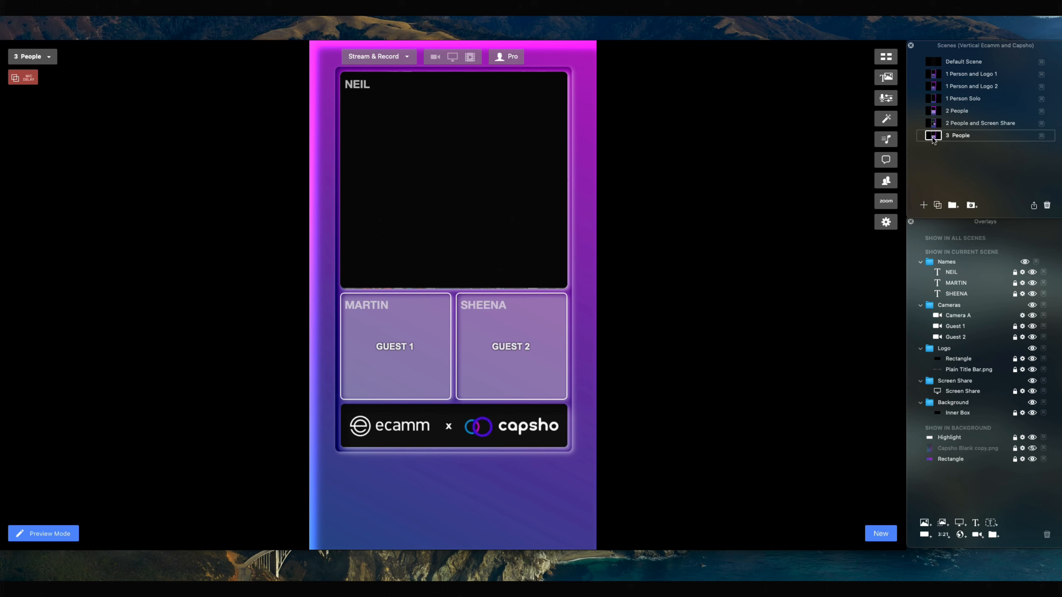
# Return to the 1 Person and Logo 1 scene and review the settings of its name text and Camera A overlays
pyautogui.click(934, 75)
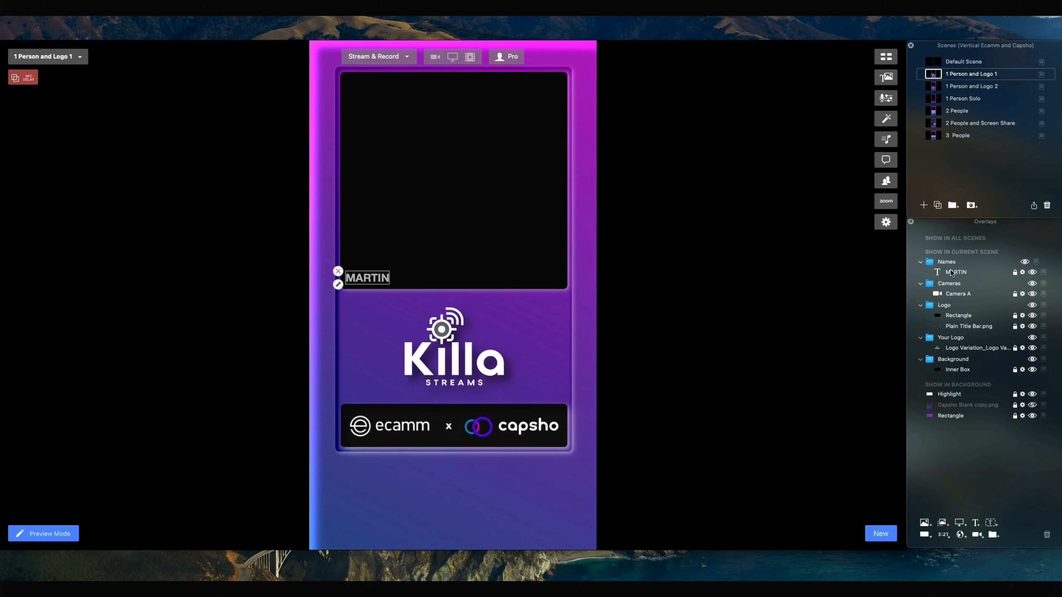
pyautogui.click(1023, 272)
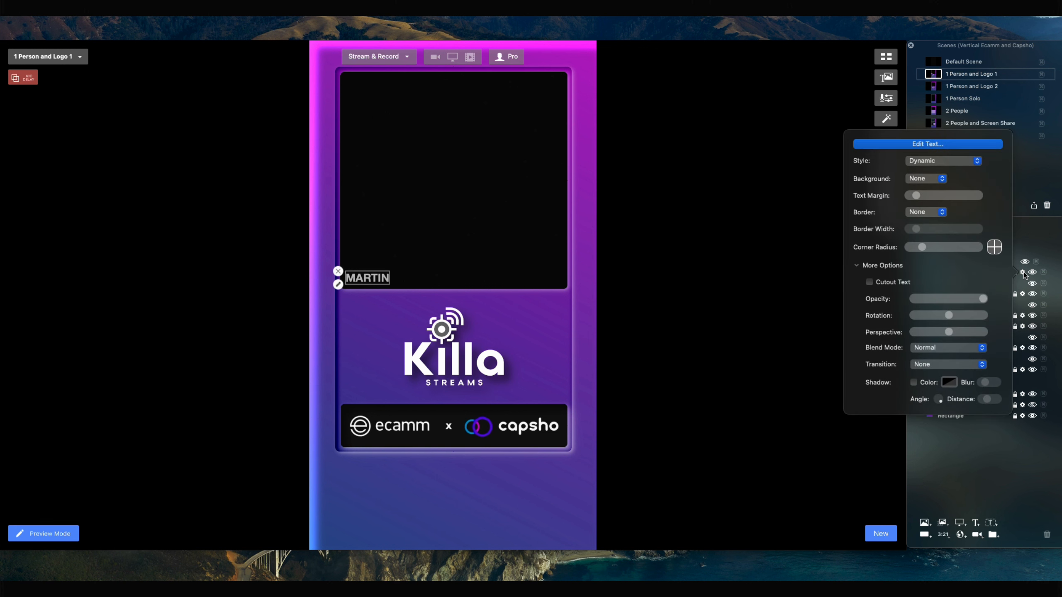
pyautogui.click(1023, 272)
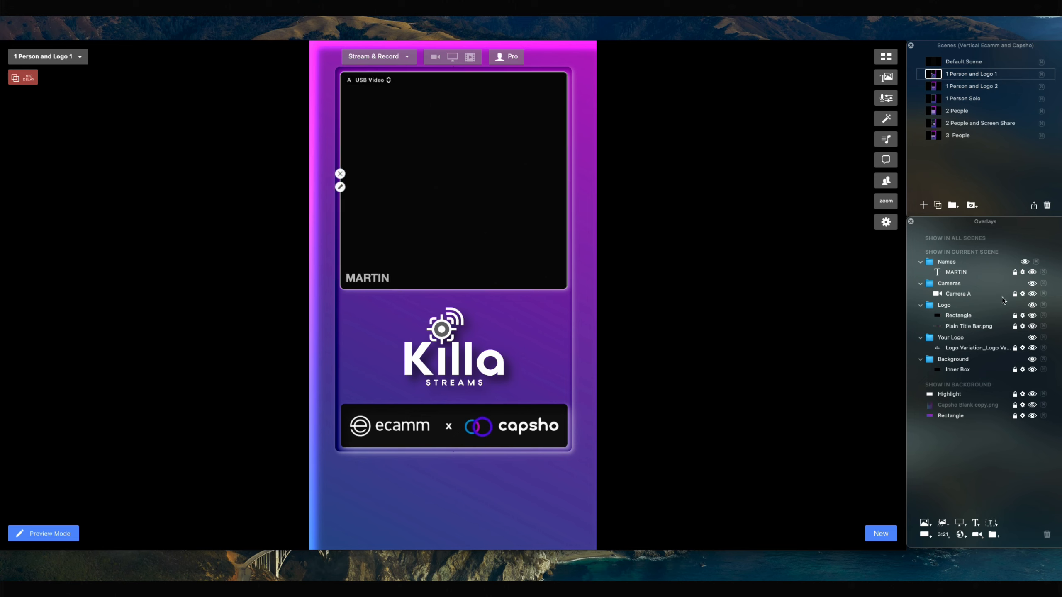
pyautogui.click(1023, 294)
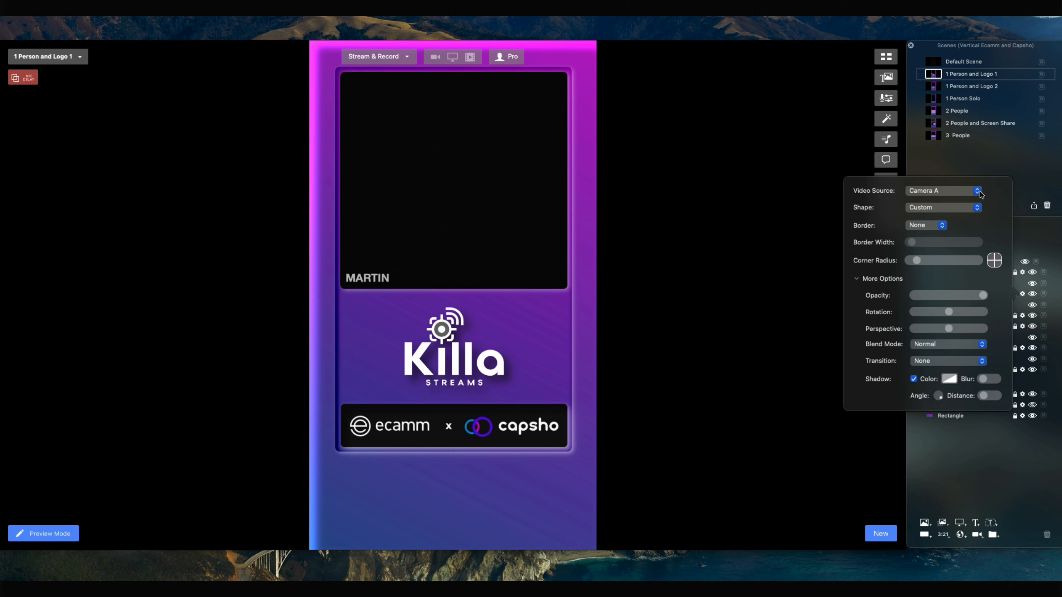
pyautogui.click(1023, 236)
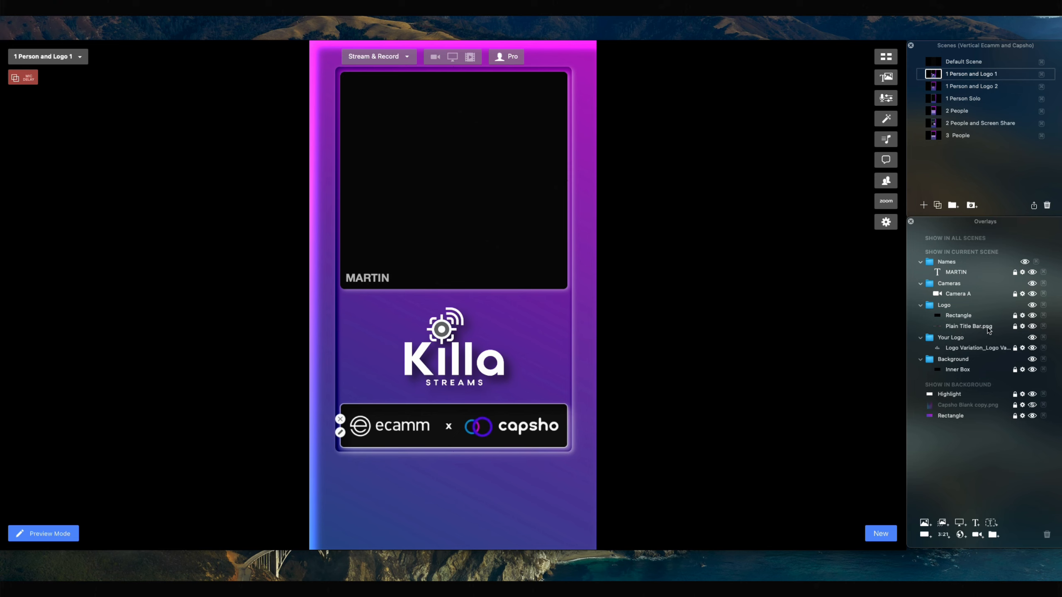
# Check the settings of the rectangle in the Logo folder, and switch its visibility off and on again
pyautogui.click(1022, 315)
pyautogui.click(1022, 316)
pyautogui.click(1032, 316)
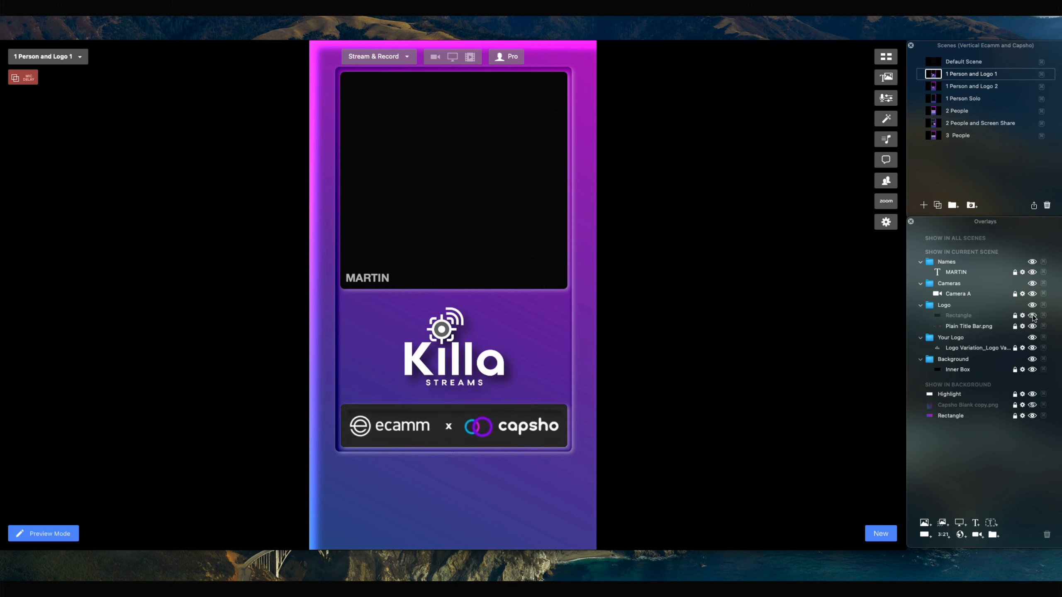
pyautogui.click(1032, 316)
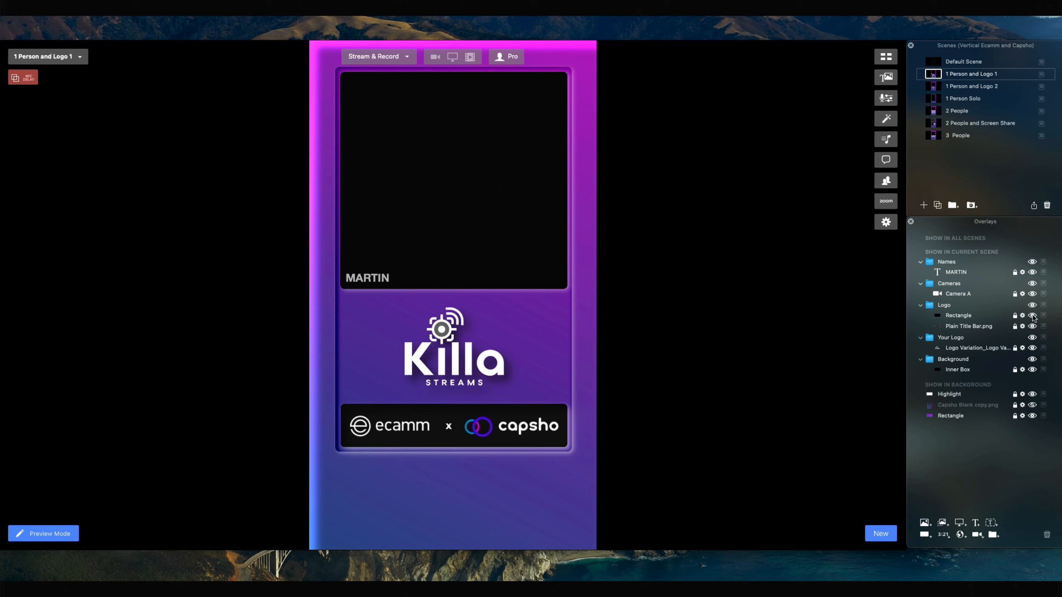
# Review the settings of the logo image in the Your Logo folder, including the option to replace its asset
pyautogui.click(948, 339)
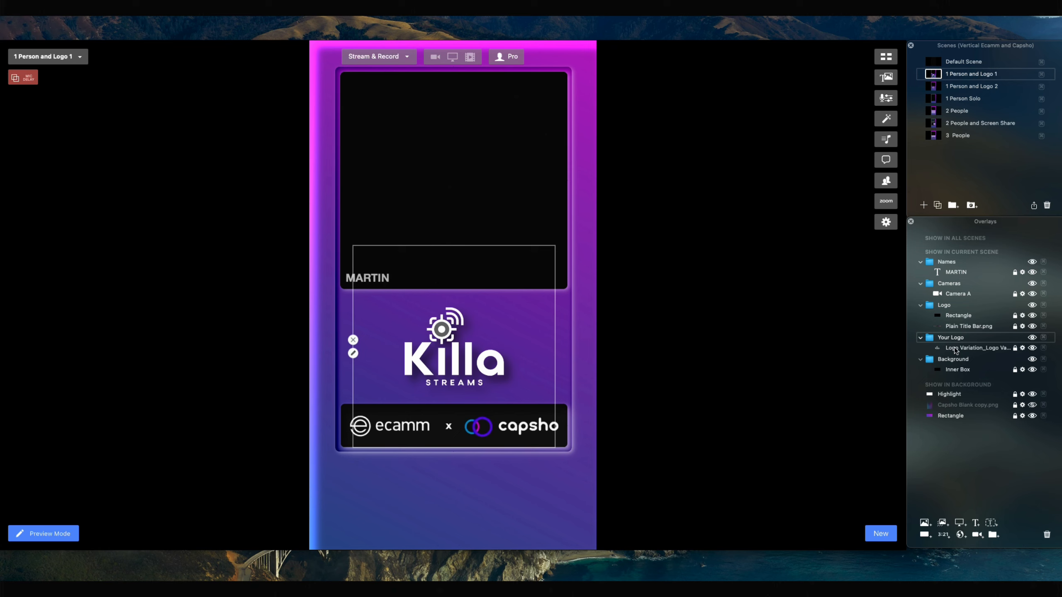
pyautogui.click(1023, 348)
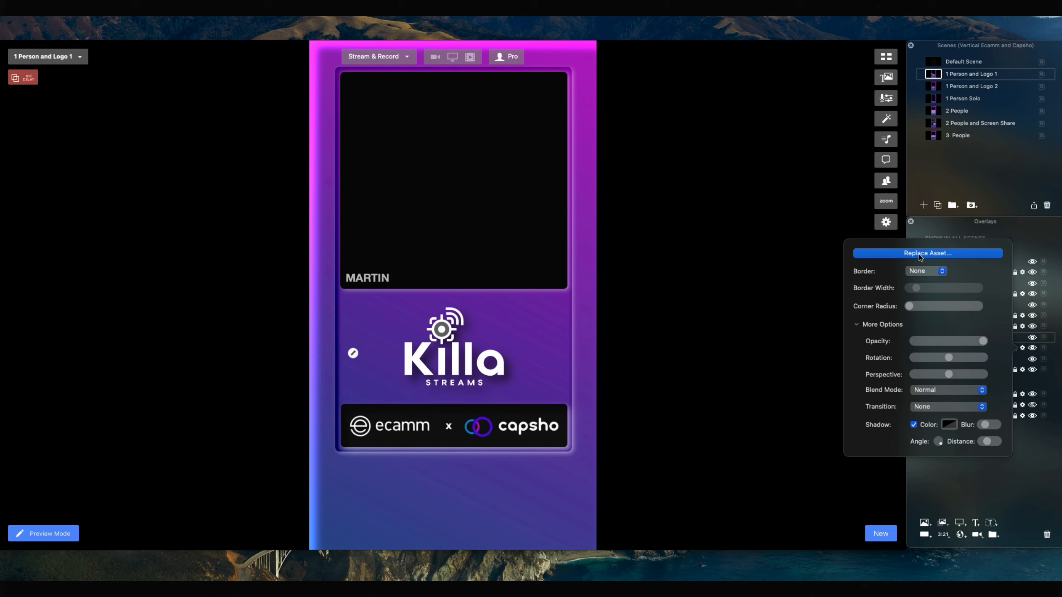
pyautogui.click(1023, 249)
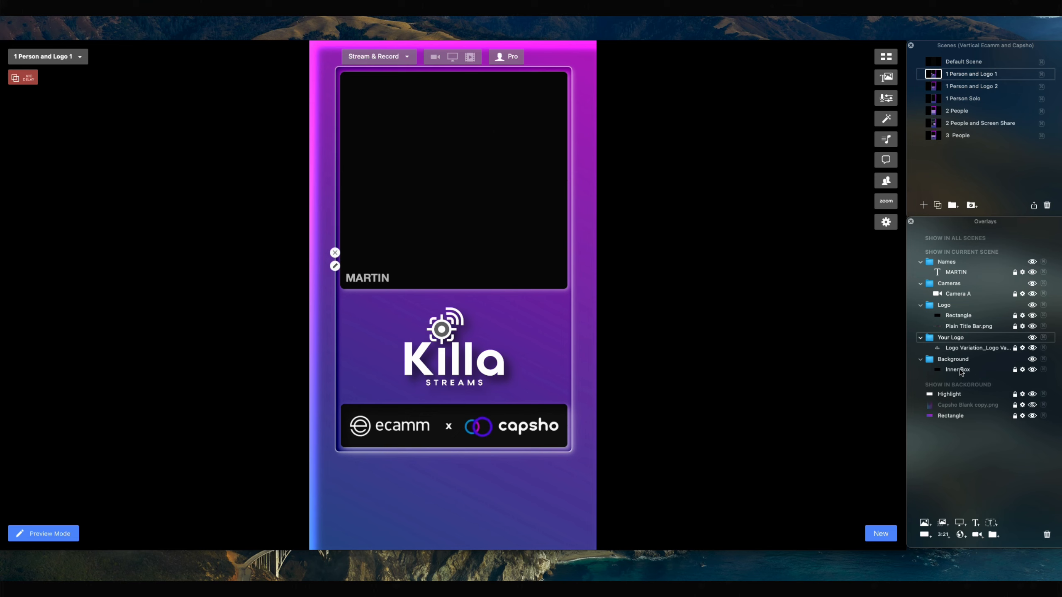
# Hide and show the Inner Box overlay in the Background folder, and review its shape, fill and blend settings
pyautogui.click(1032, 370)
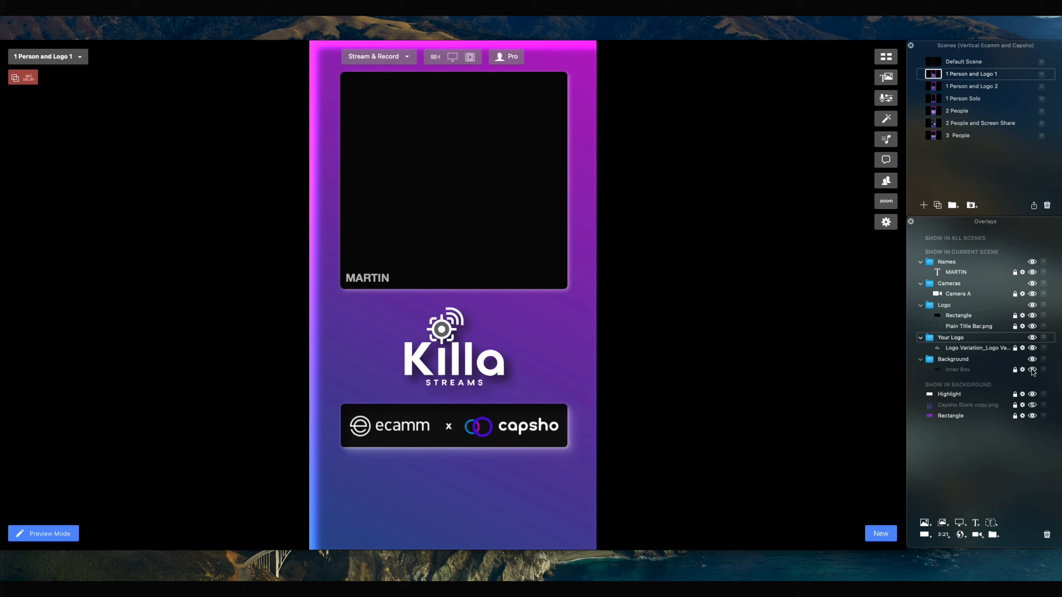
pyautogui.click(1032, 370)
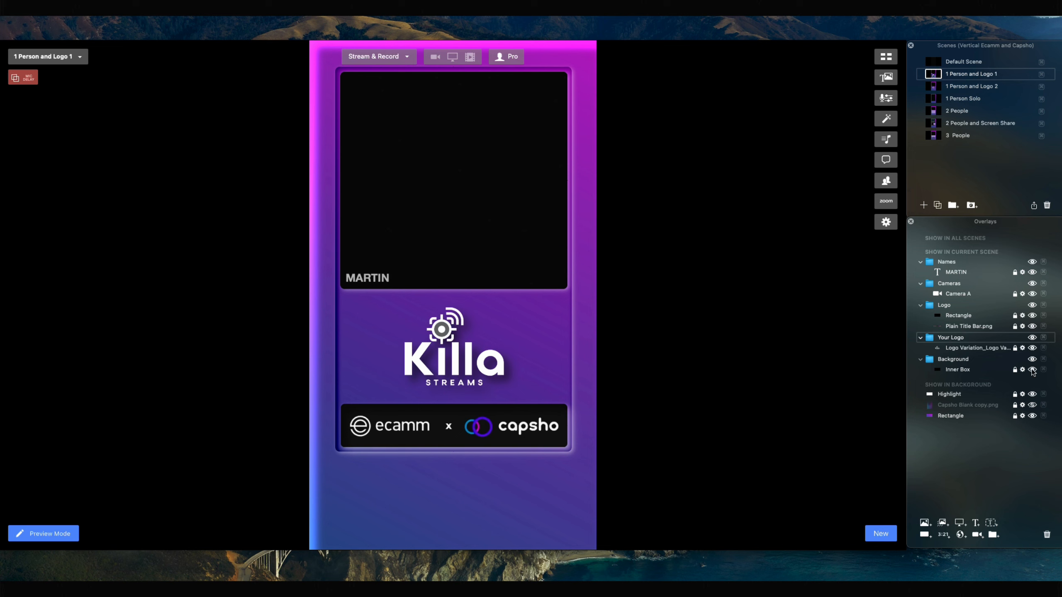
pyautogui.click(1023, 370)
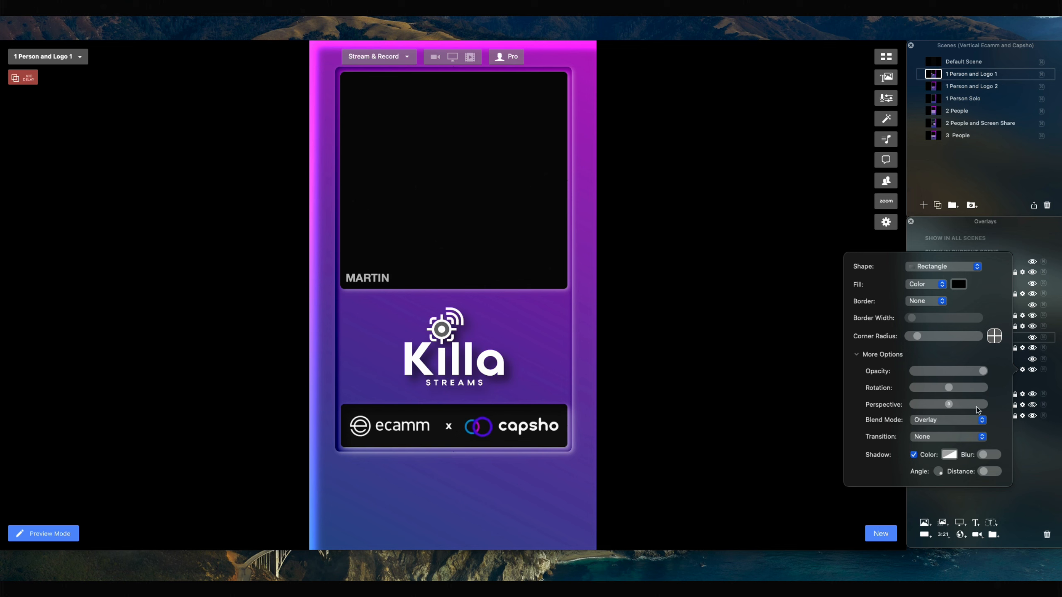
pyautogui.click(1023, 370)
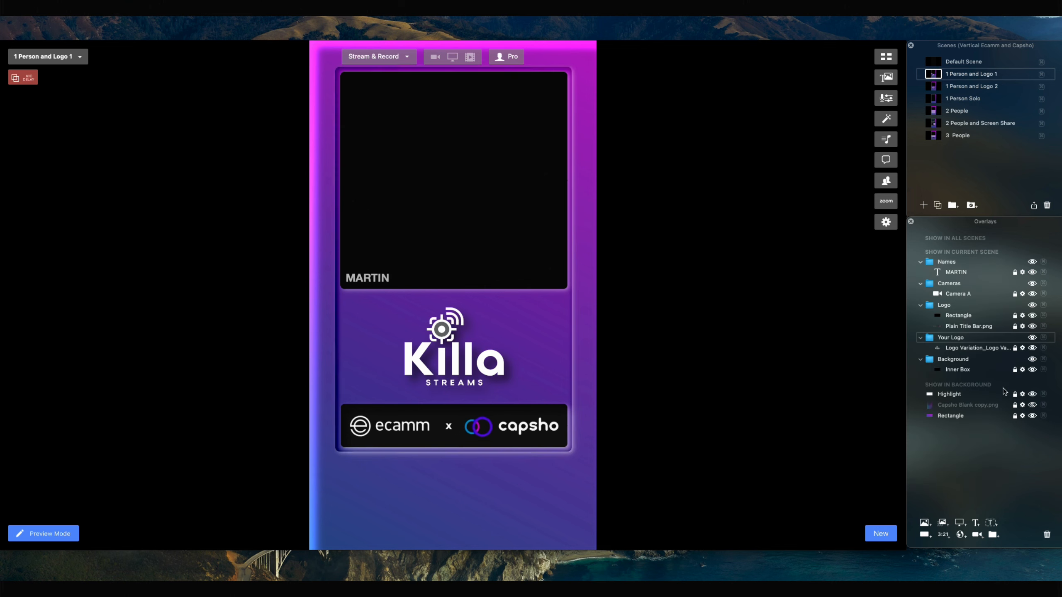
# Hide the Highlight background overlay to compare the look, and show it again
pyautogui.click(959, 397)
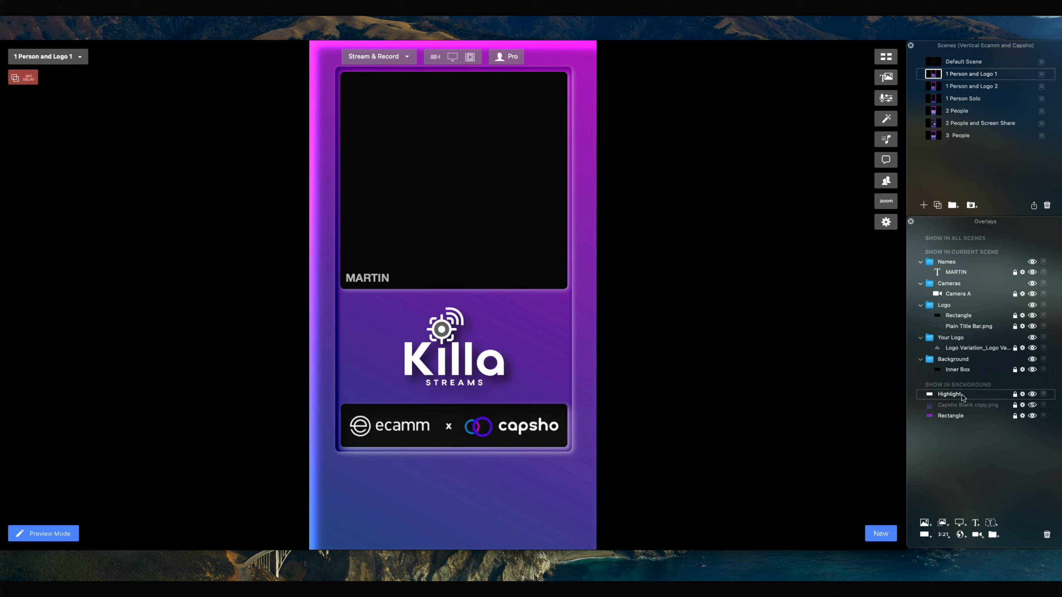
pyautogui.click(1032, 395)
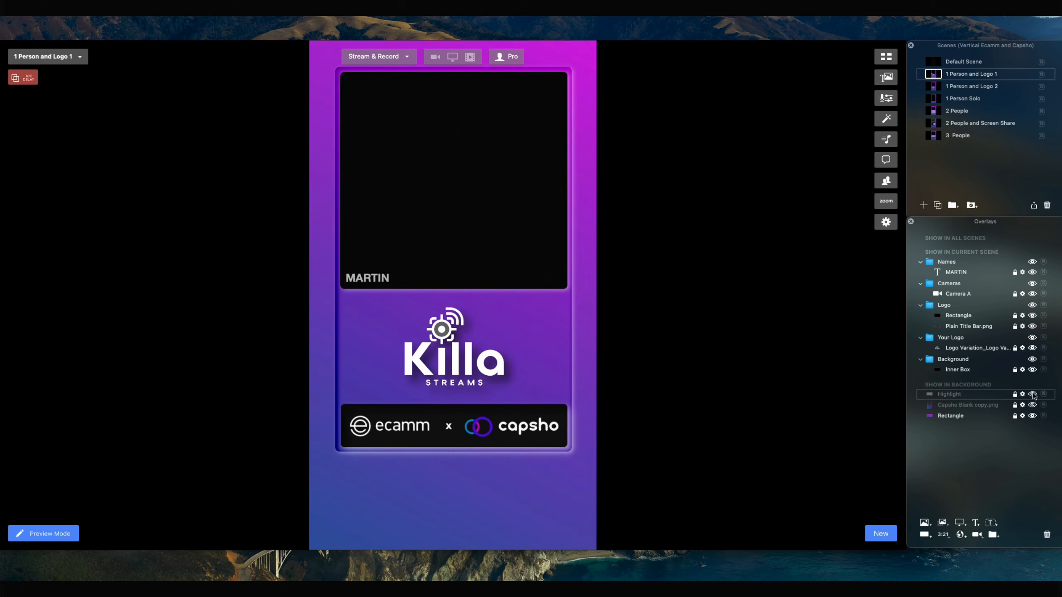
pyautogui.click(1033, 395)
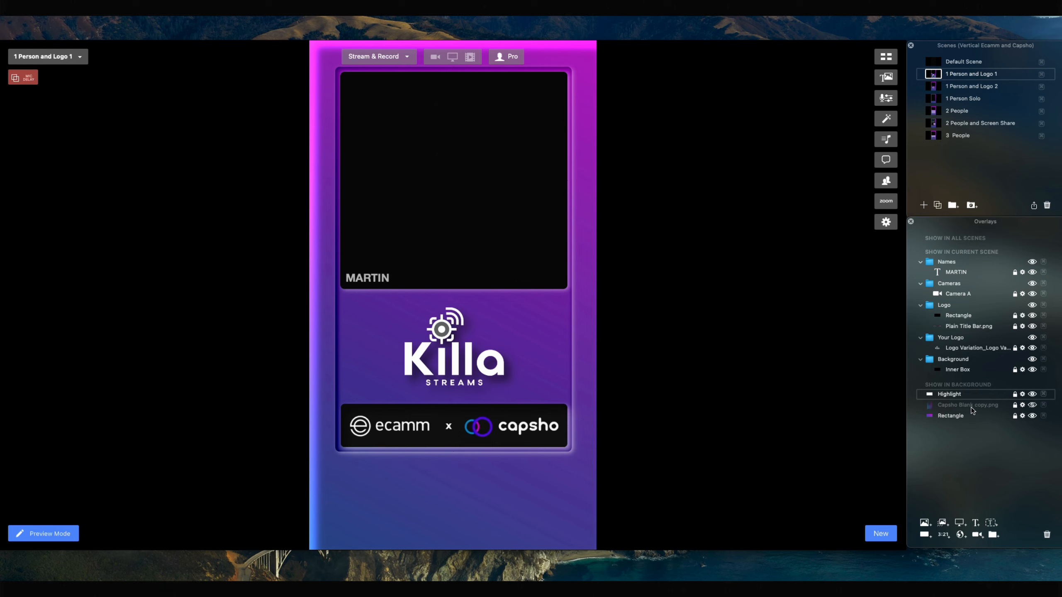
# Try the Capsho Blank copy.png background in place of the gradient rectangle, and restore the rectangle
pyautogui.click(1032, 417)
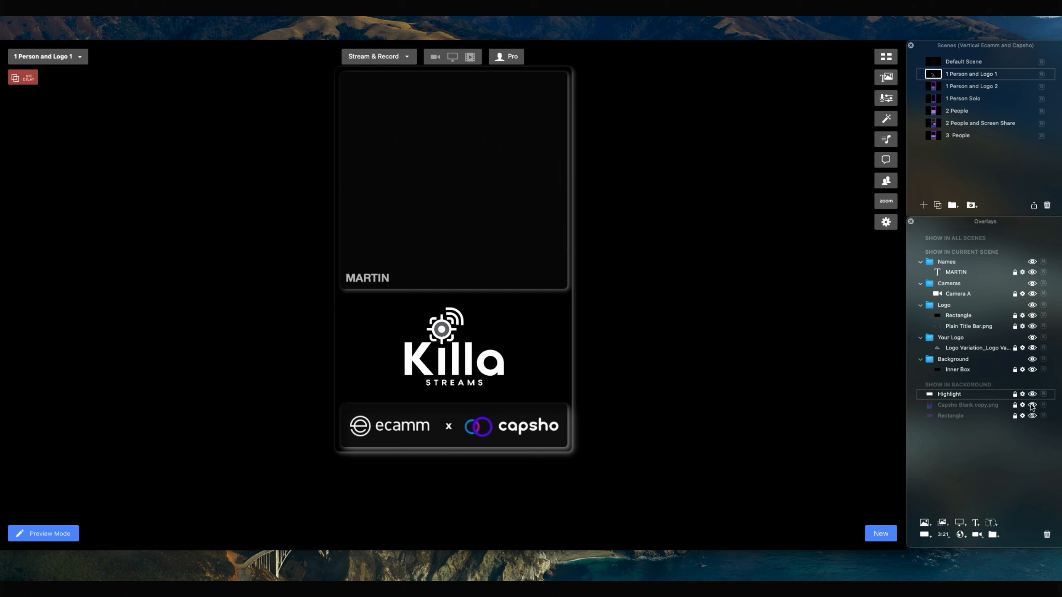
pyautogui.click(1032, 405)
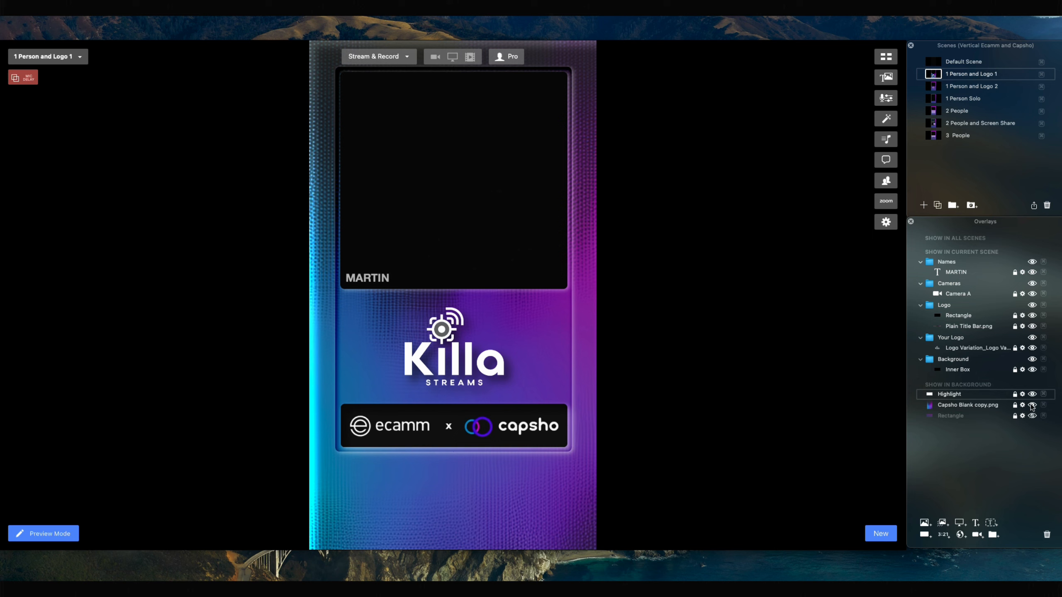
pyautogui.click(1032, 405)
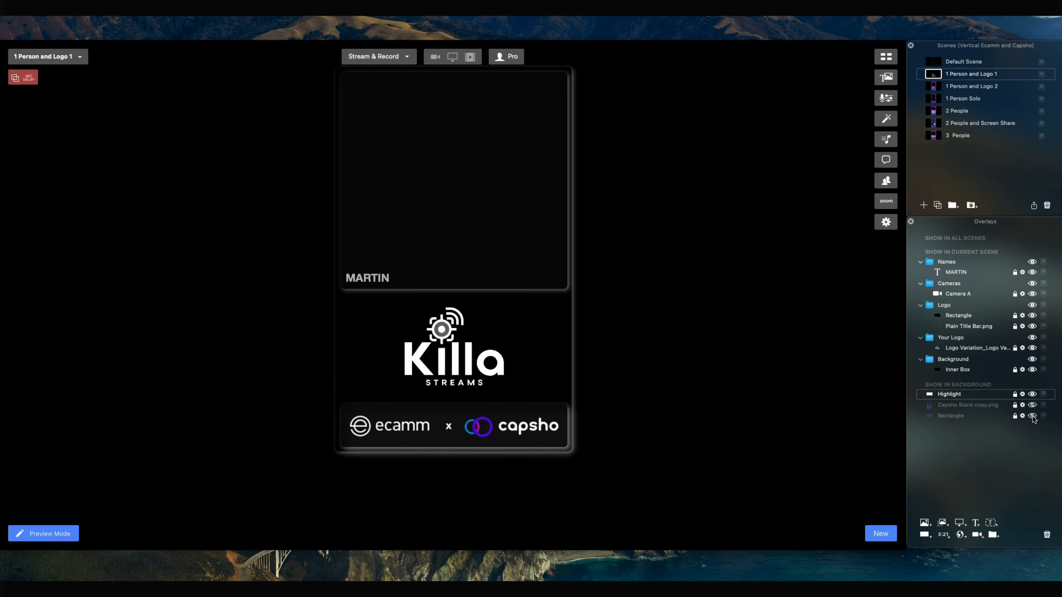
pyautogui.click(1032, 415)
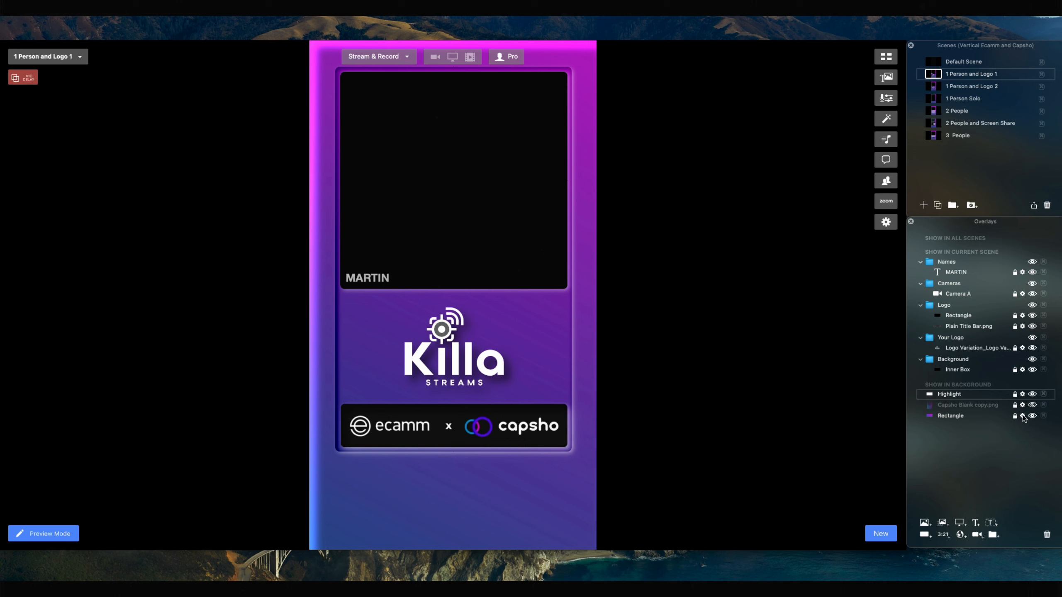
# Review the background rectangle's settings and its available fill types without changing the gradient
pyautogui.click(1022, 415)
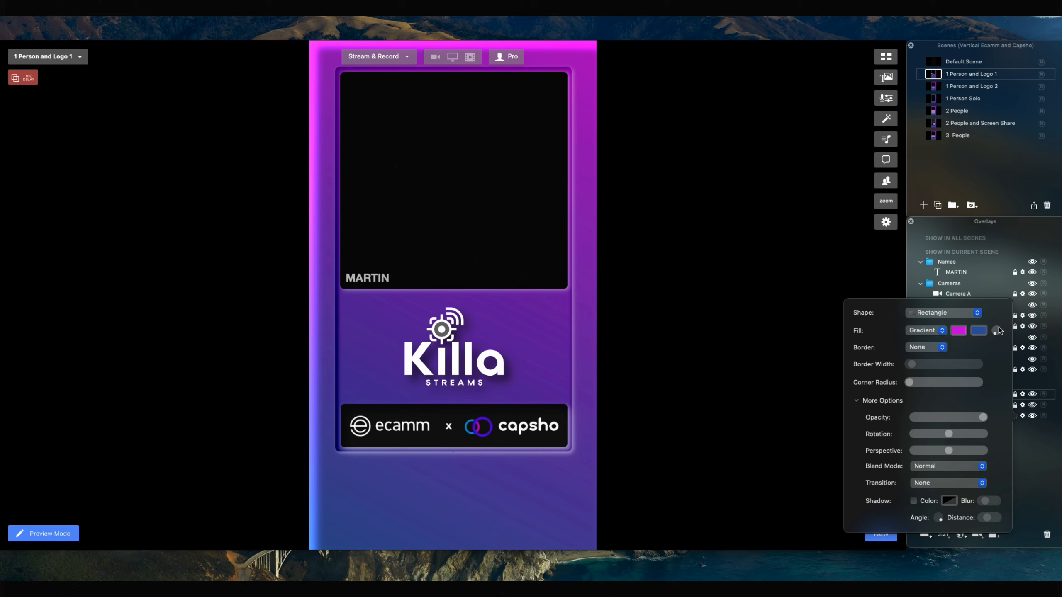
pyautogui.click(945, 335)
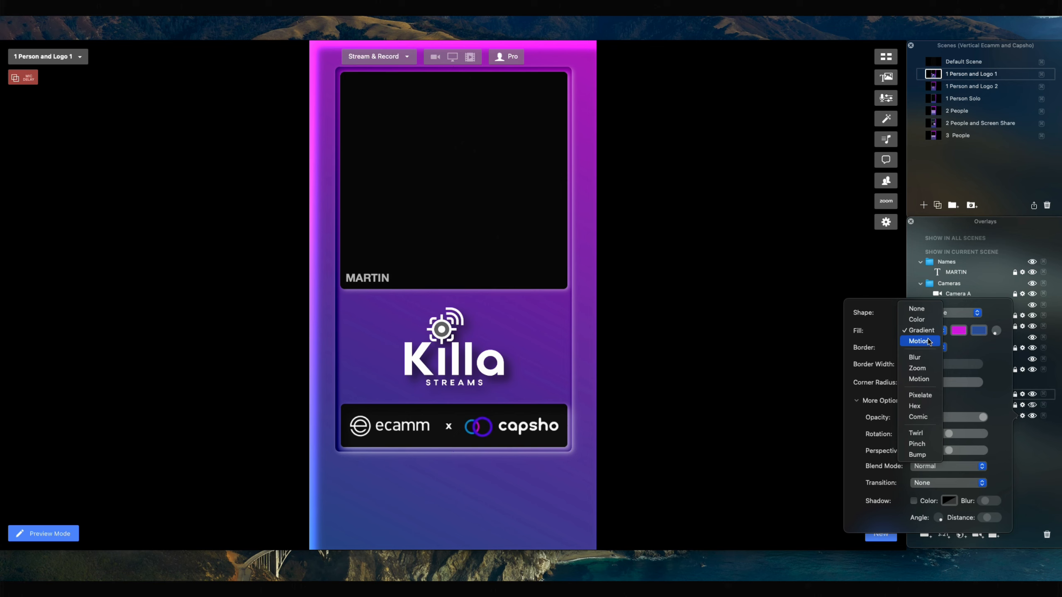
pyautogui.click(1027, 435)
pyautogui.click(1027, 435)
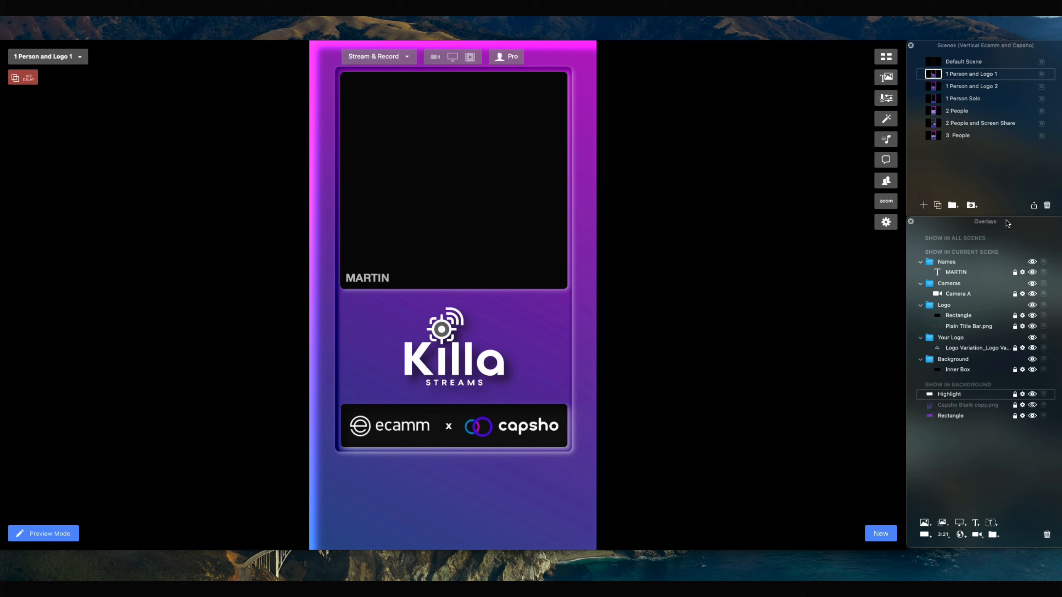
# Preview the 2 People and 3 People scenes, and switch to the 2 People and Screen Share scene
pyautogui.click(935, 111)
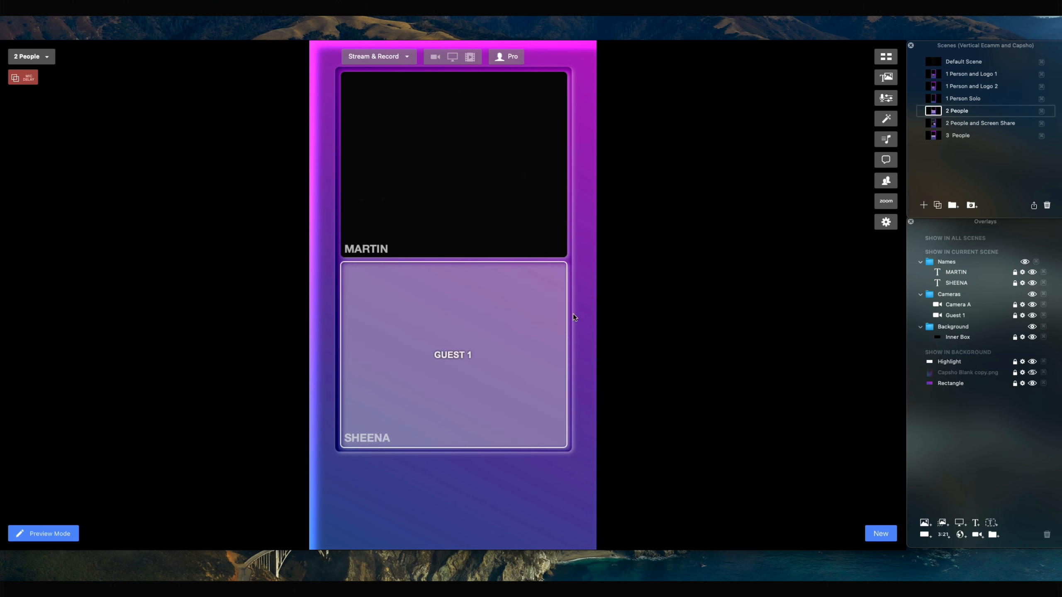
pyautogui.moveTo(438, 405)
pyautogui.click(936, 136)
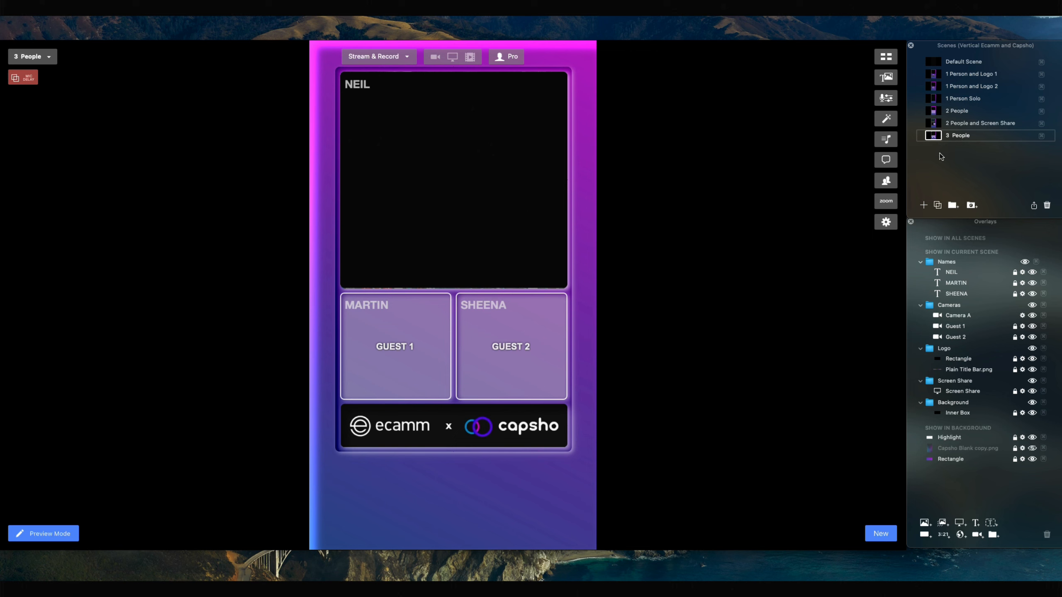
pyautogui.click(934, 125)
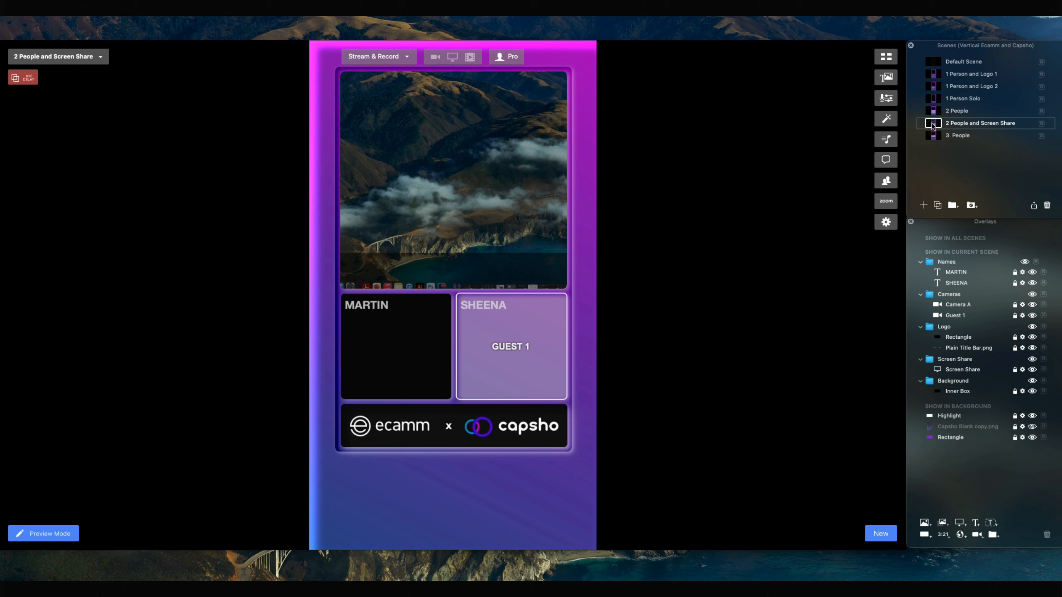
# Hide and show the Screen Share folder in the current scene
pyautogui.moveTo(945, 338)
pyautogui.click(1032, 359)
pyautogui.click(1032, 359)
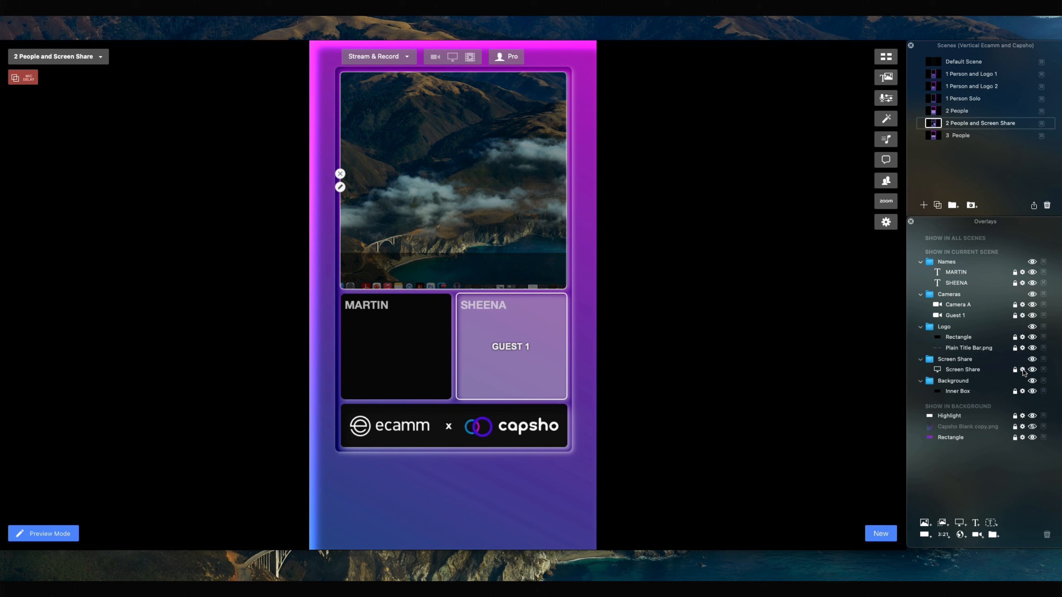
# Examine the Screen Share overlay's settings and the displays and application windows it can show, keeping the current source
pyautogui.click(1022, 369)
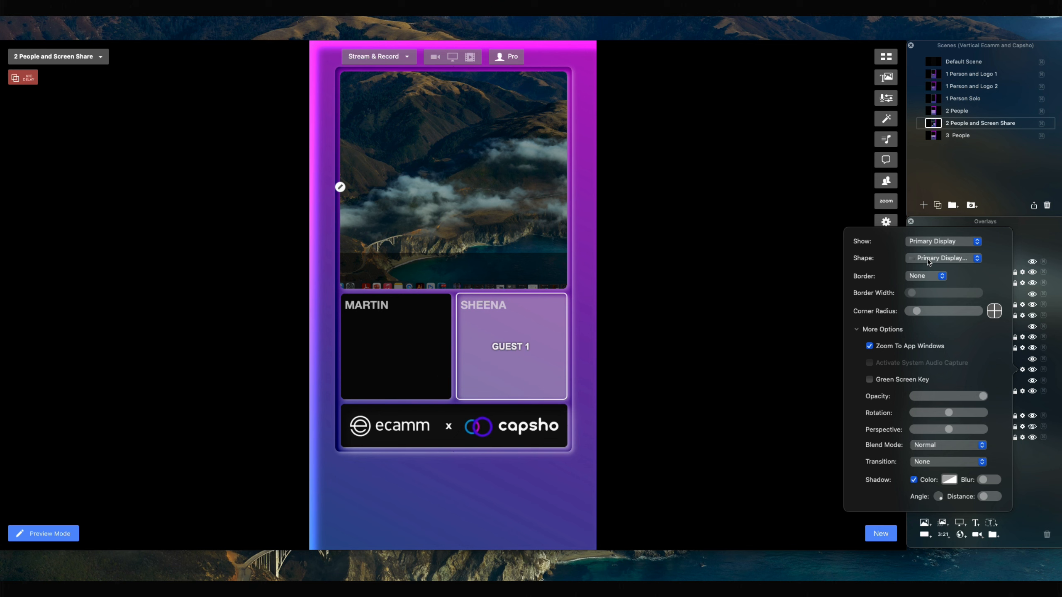
pyautogui.click(978, 243)
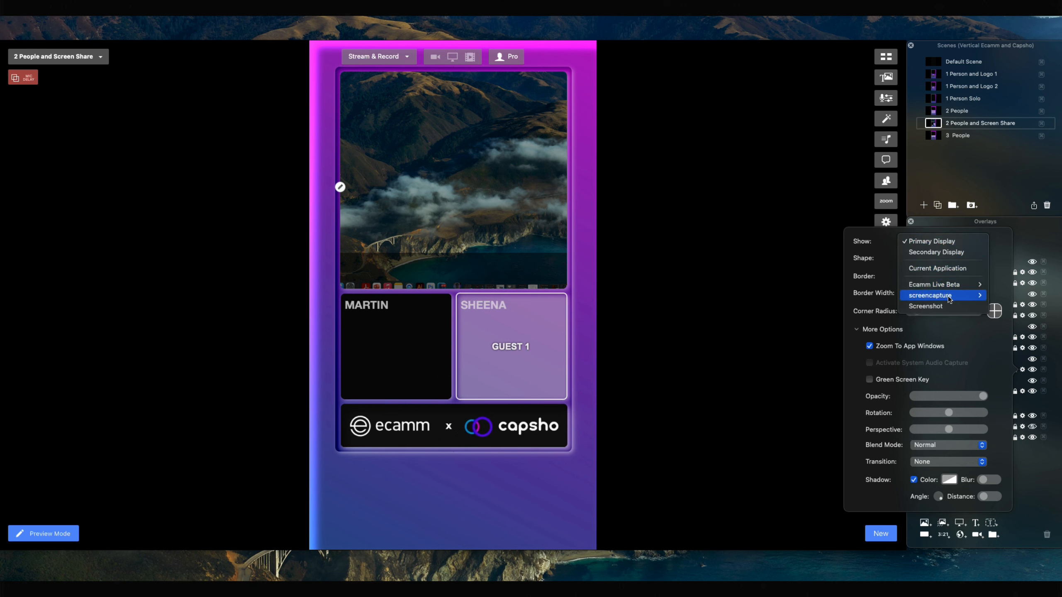
pyautogui.moveTo(946, 285)
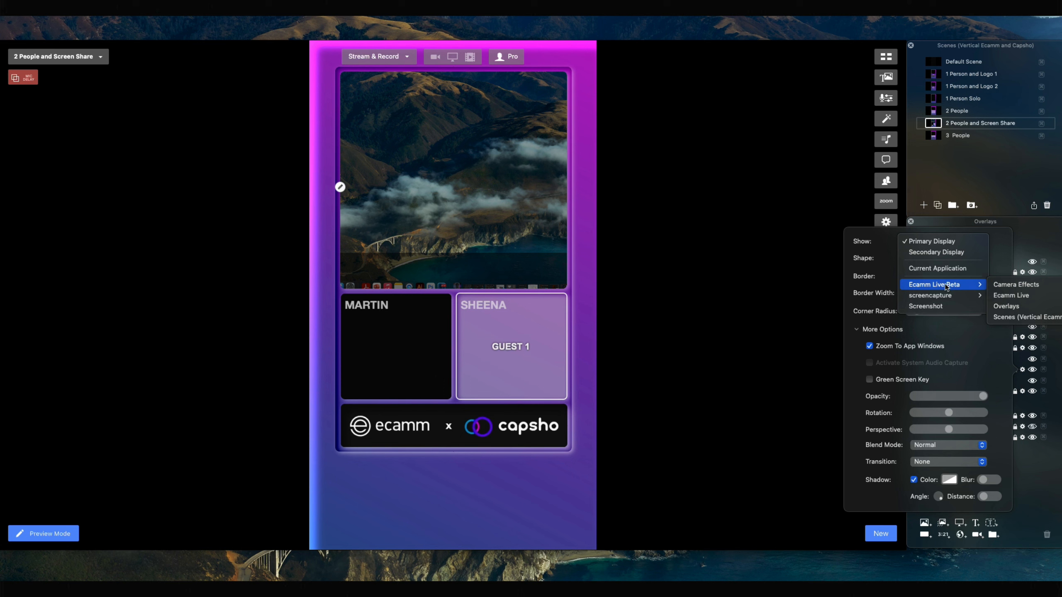
pyautogui.click(1025, 239)
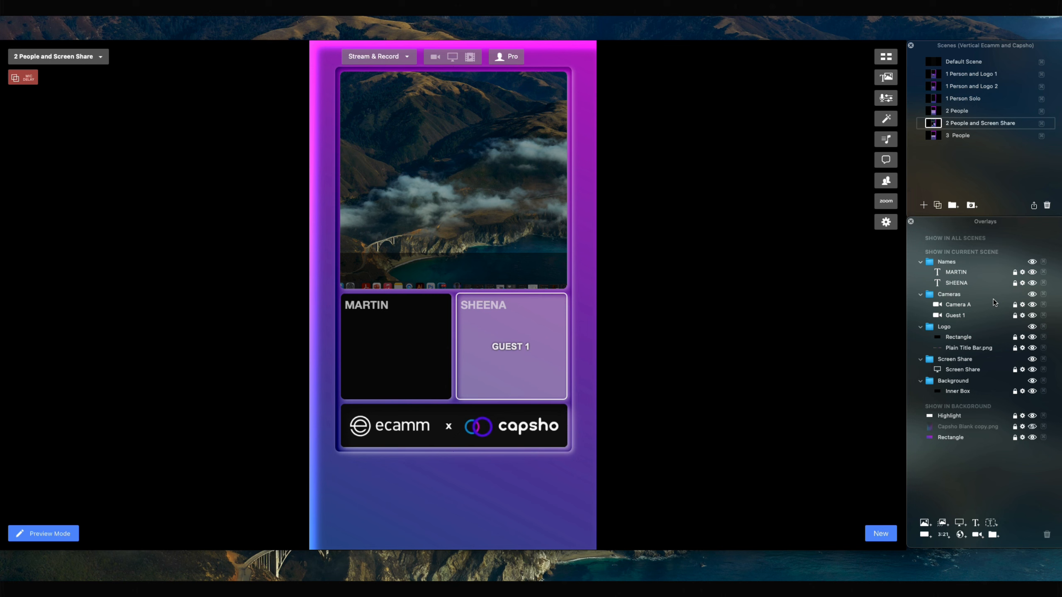
# Add a rectangle overlay to the 2 People and Screen Share scene, and delete it again
pyautogui.moveTo(514, 208)
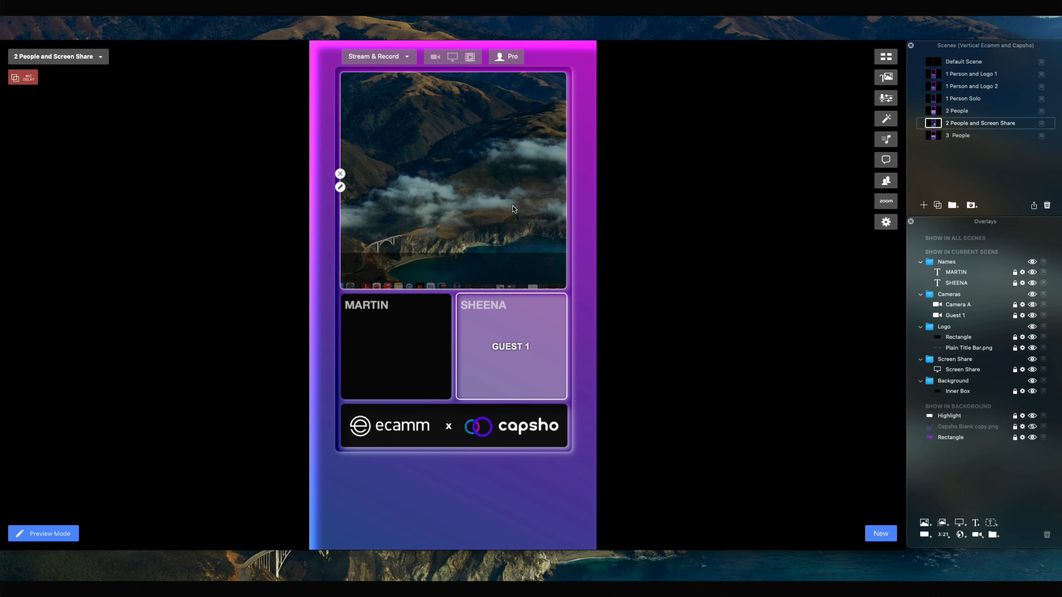
pyautogui.click(925, 536)
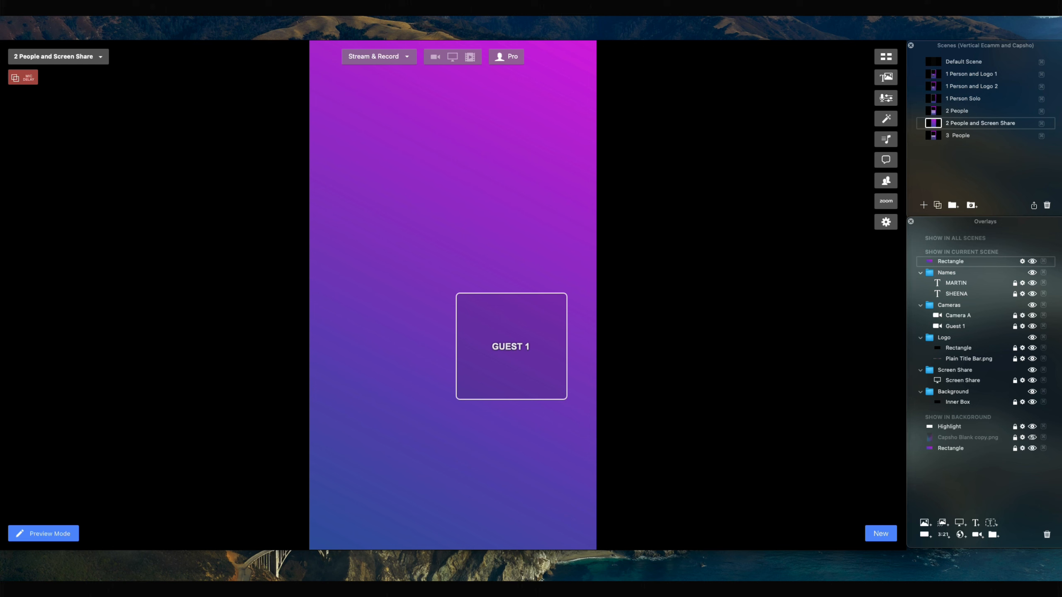
pyautogui.press('Delete')
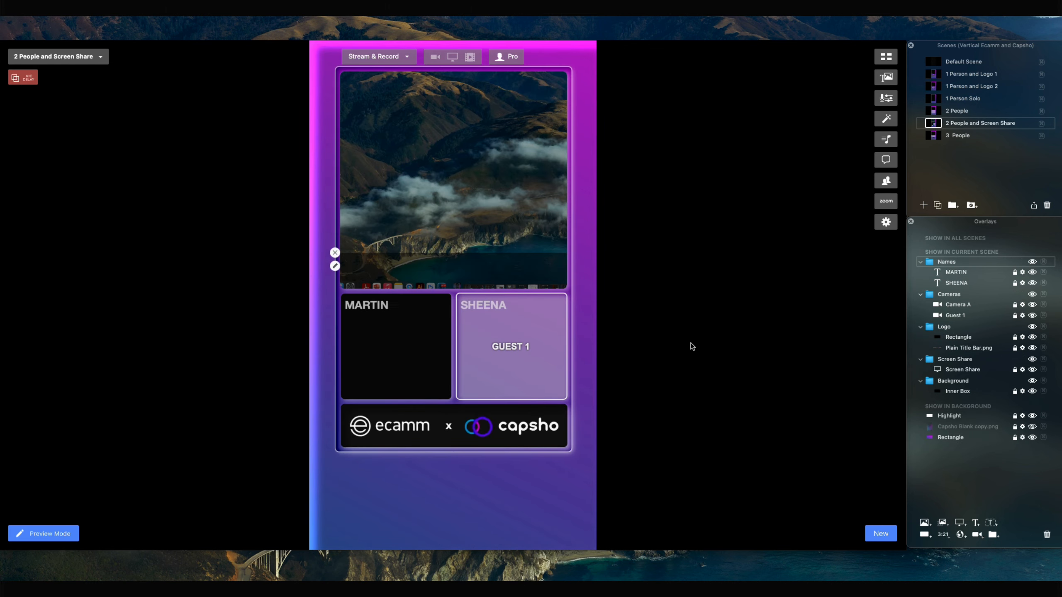